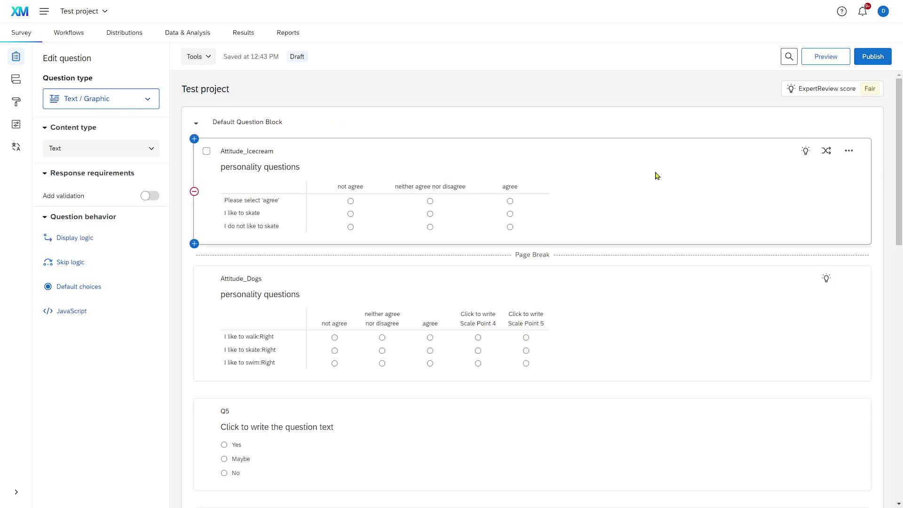
# Insert a Timing question, Q22, right below the Attitude_Icecream matrix, before the page break
pyautogui.click(614, 184)
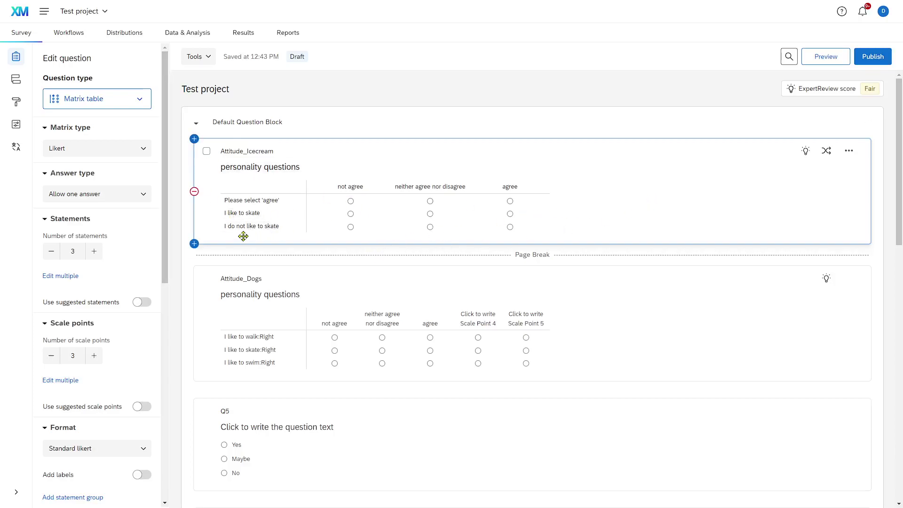
pyautogui.click(194, 244)
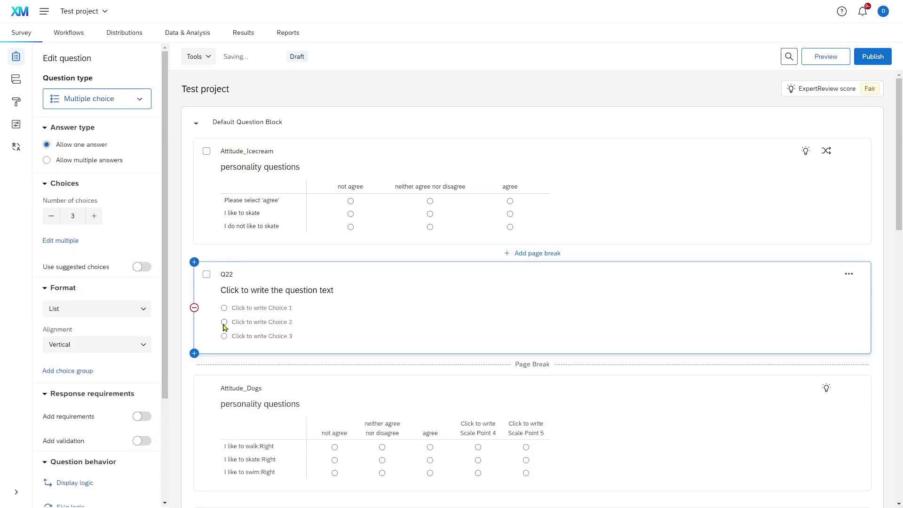
pyautogui.click(99, 105)
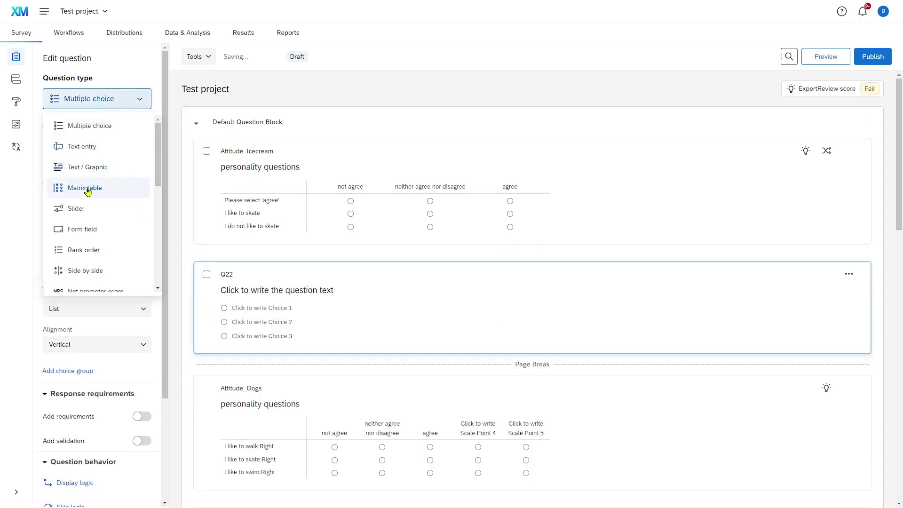
pyautogui.scroll(-3, 92, 198)
pyautogui.click(87, 171)
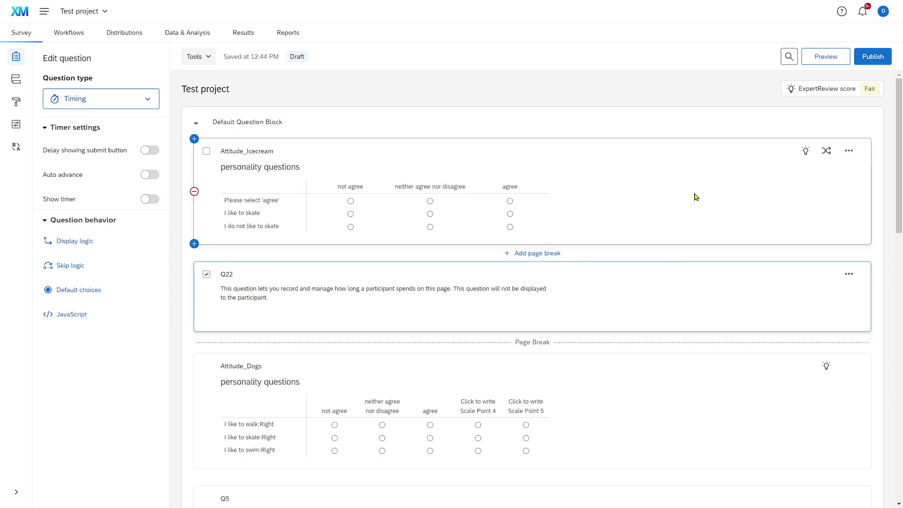
pyautogui.click(697, 197)
pyautogui.click(663, 312)
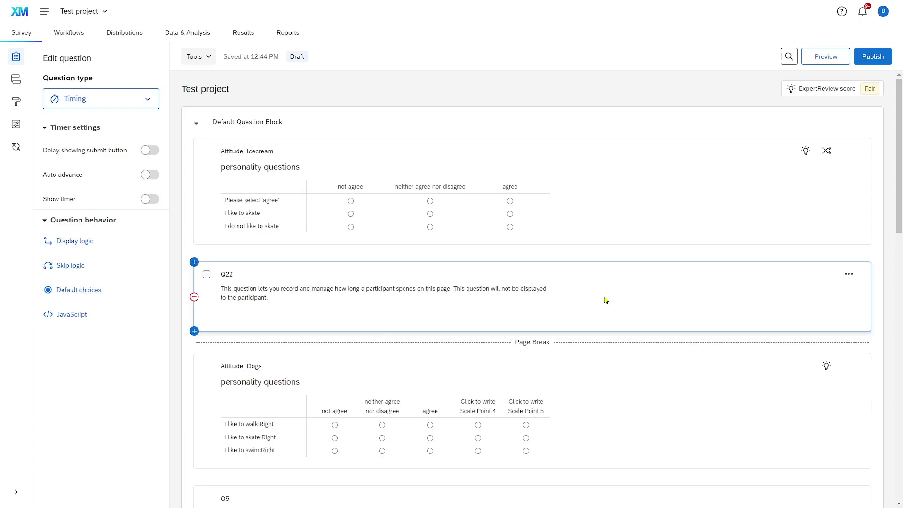
# Scroll down to the welcome video question Q11 and select it
pyautogui.scroll(-2, 586, 347)
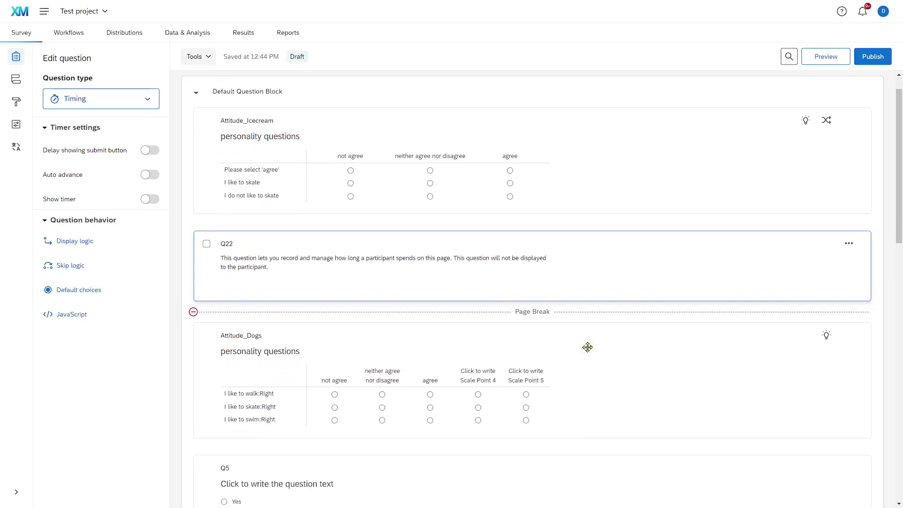
pyautogui.scroll(-8, 589, 352)
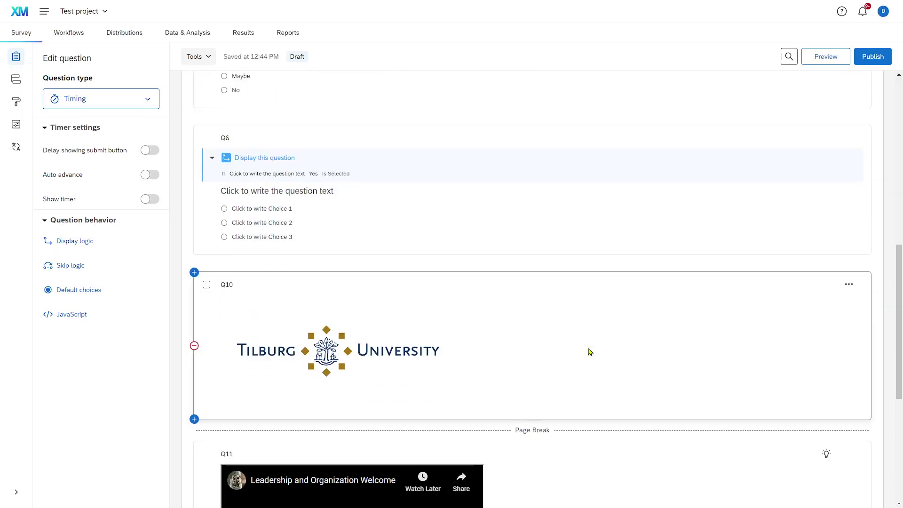
pyautogui.scroll(-4, 589, 352)
pyautogui.click(589, 351)
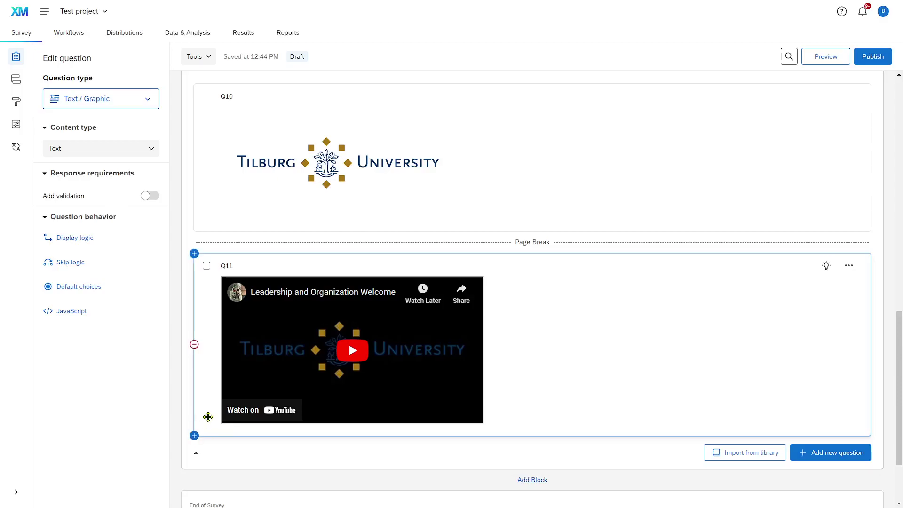
# Add a new question Q23 below Q11 and make it a Timing question
pyautogui.click(195, 433)
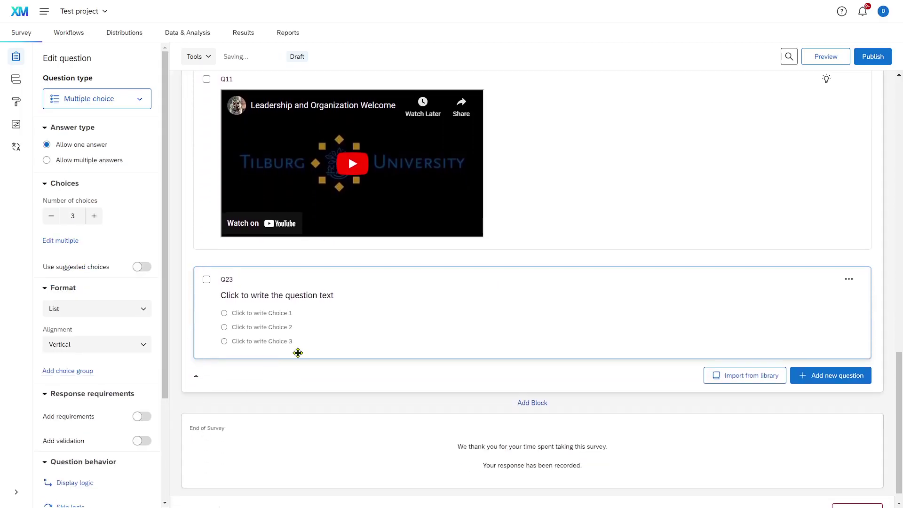
pyautogui.click(75, 103)
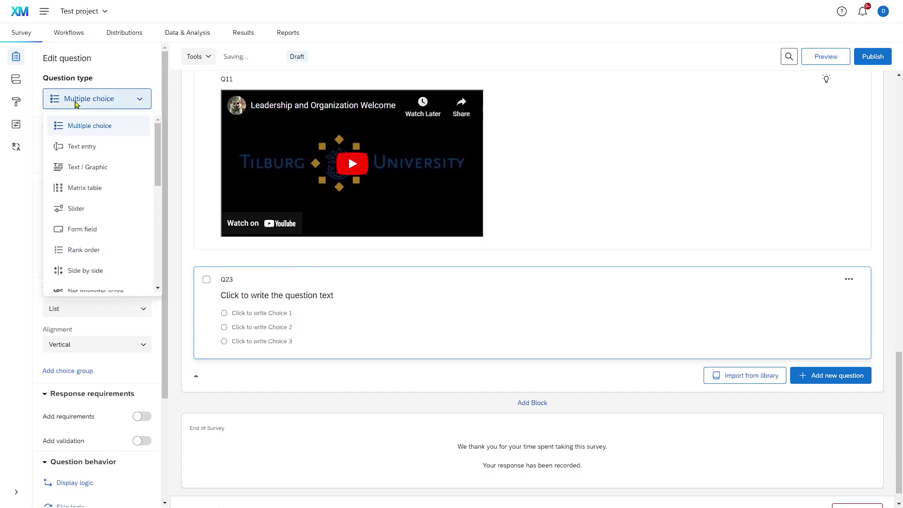
pyautogui.scroll(-3, 73, 210)
pyautogui.click(79, 218)
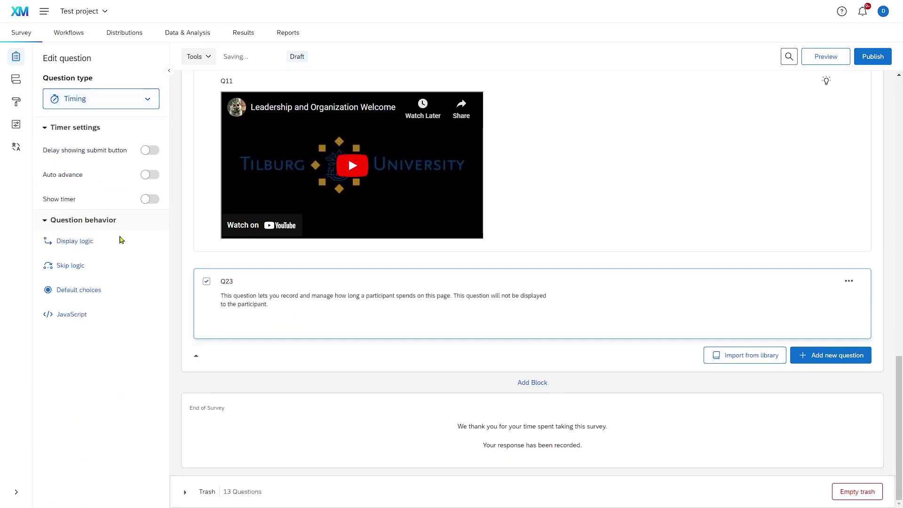
pyautogui.click(620, 242)
pyautogui.click(656, 334)
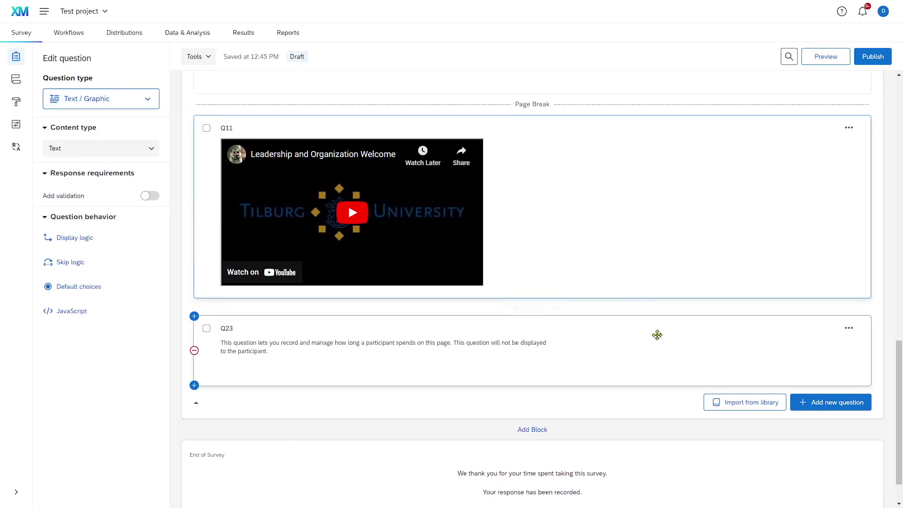
pyautogui.click(665, 232)
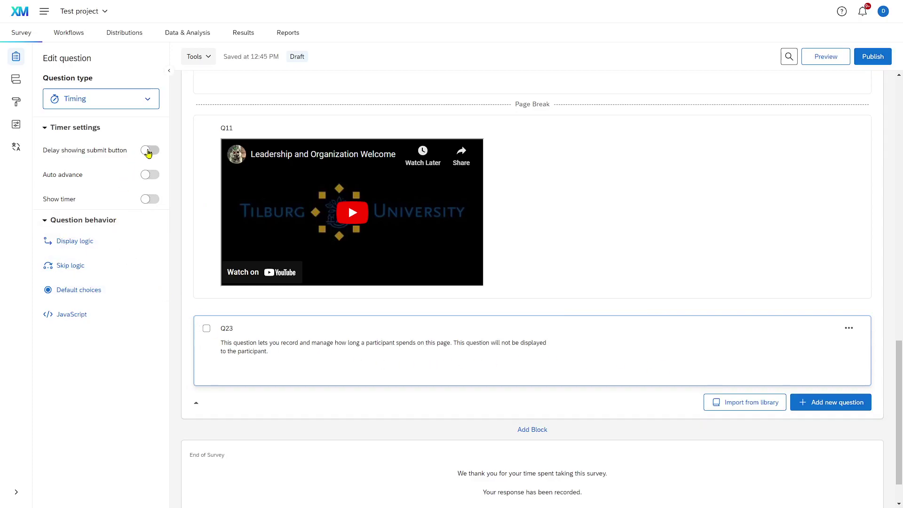
# Make Q23 delay showing the submit button by 30 seconds
pyautogui.click(147, 152)
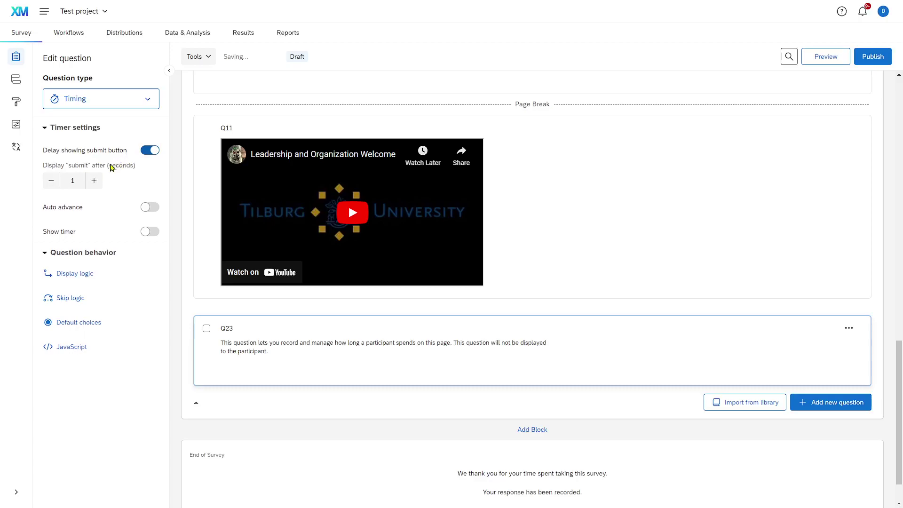
pyautogui.click(74, 181)
pyautogui.write('3')
pyautogui.press('BackSpace')
pyautogui.write('30')
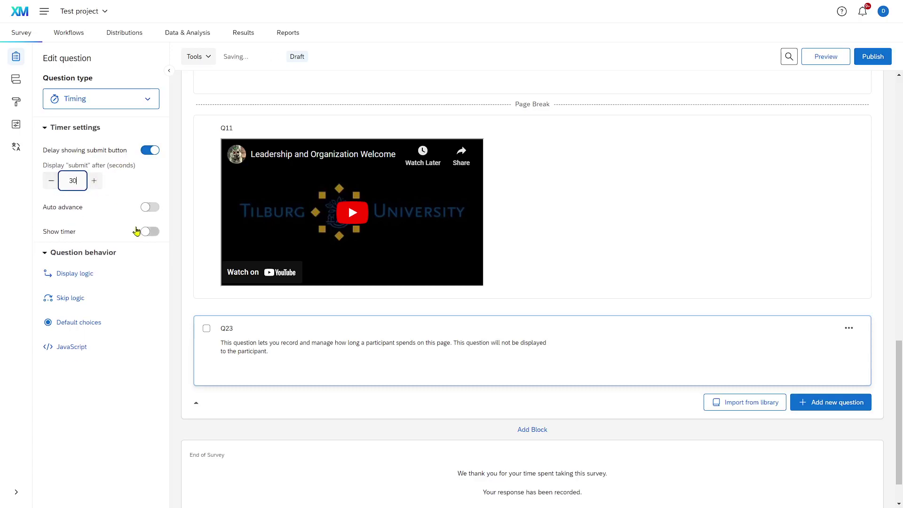
pyautogui.click(628, 335)
# Turn on the countdown timer display for Q23
pyautogui.click(662, 277)
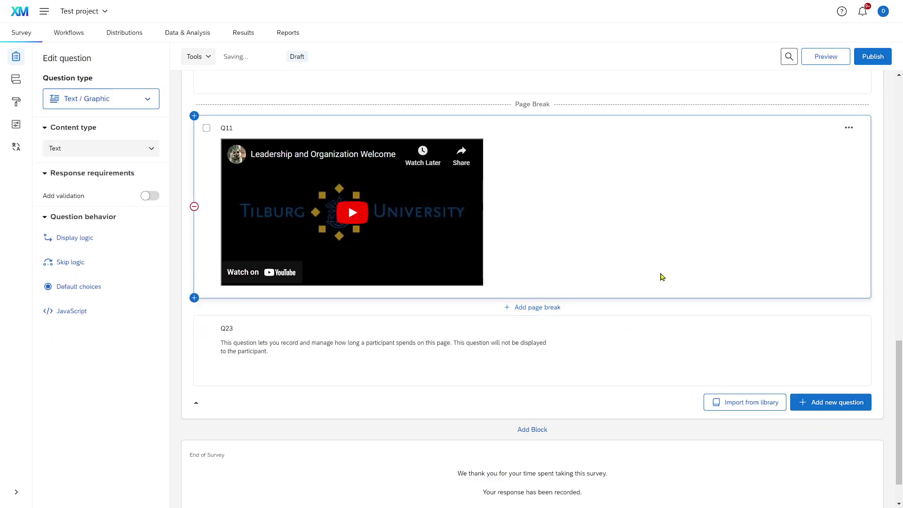
pyautogui.click(682, 343)
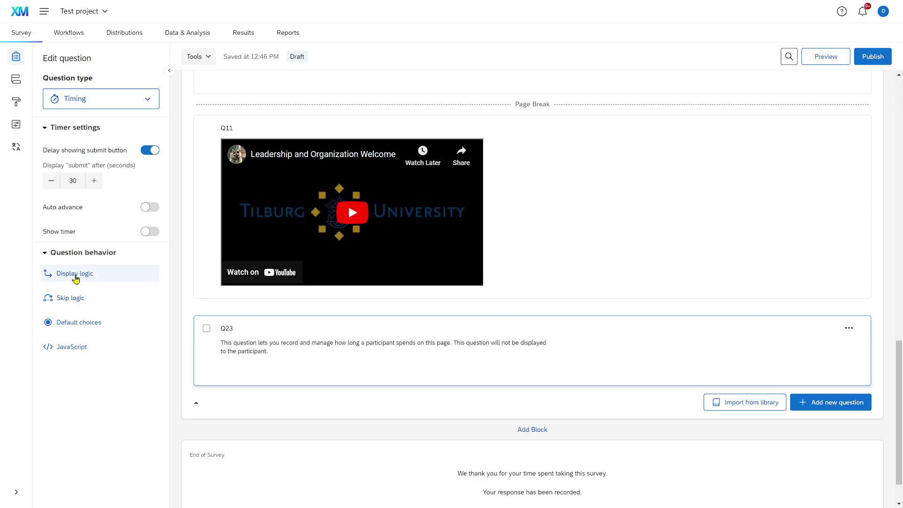
pyautogui.click(149, 231)
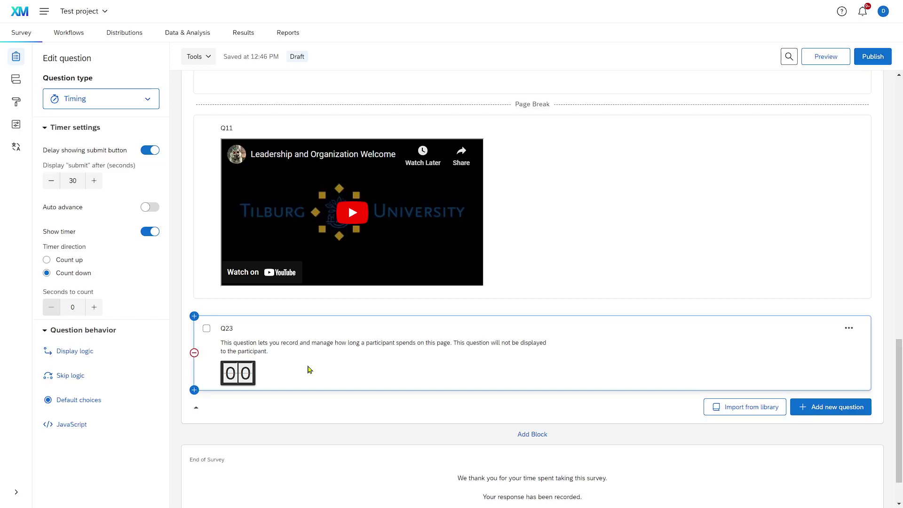
# Insert a Text entry question, Q24, above Attitude_Icecream at the top of the survey
pyautogui.moveTo(551, 317)
pyautogui.scroll(10, 551, 318)
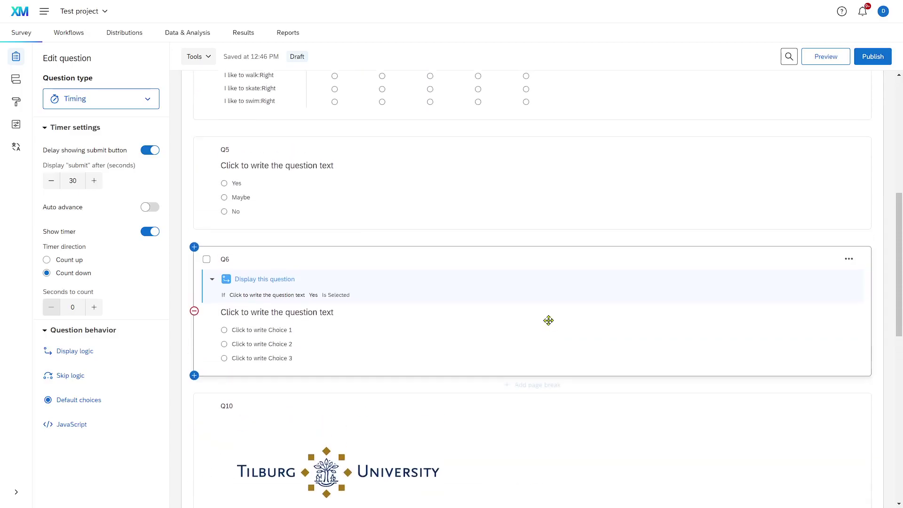
pyautogui.scroll(7, 549, 321)
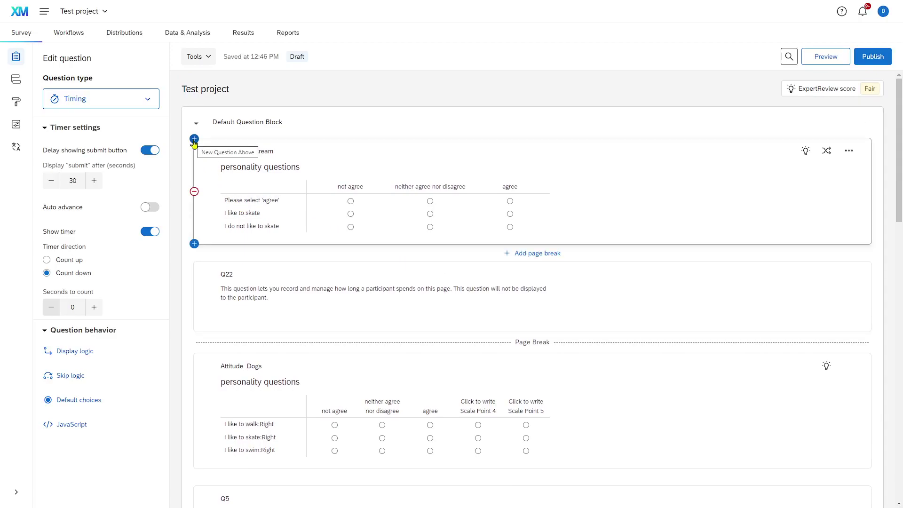
pyautogui.click(194, 139)
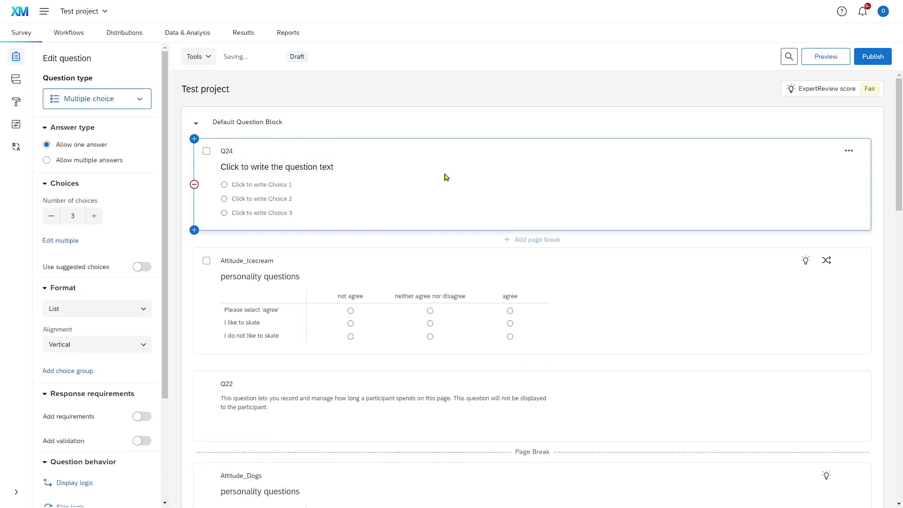
pyautogui.click(105, 97)
pyautogui.click(83, 146)
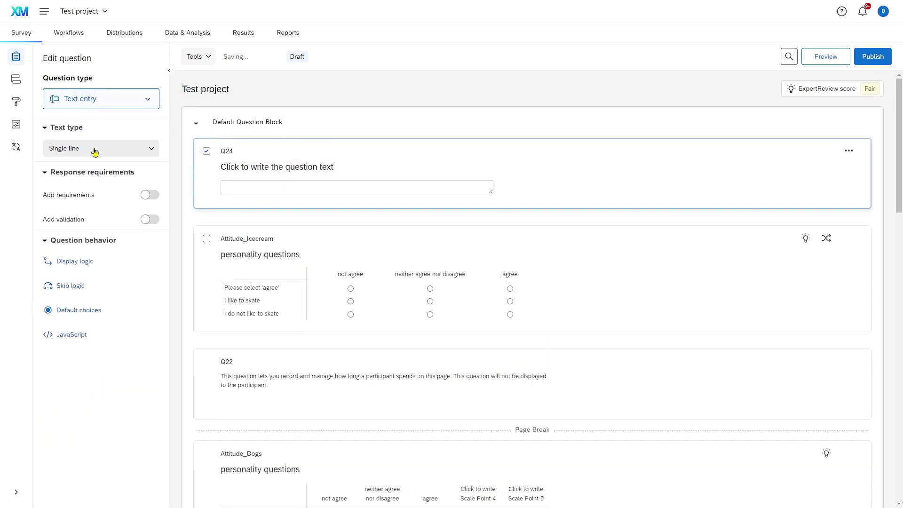
# Paste the digit-spelled bot-check wording asking for the month after February into Q24
pyautogui.click(297, 167)
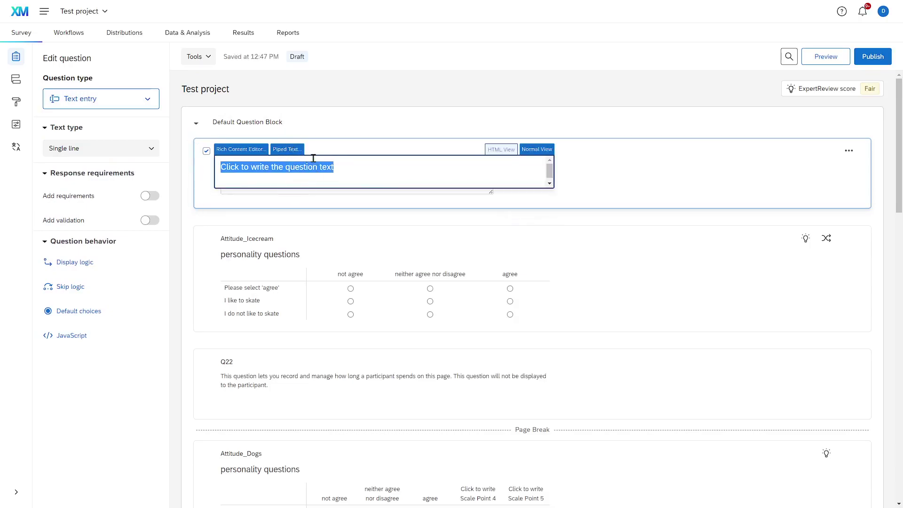
pyautogui.write('B0ts hav3 a difficult t1me read1ng qu3stions that 1nclude numbers. What is th3 f1rst letter of the m0nth after f3bruary?')
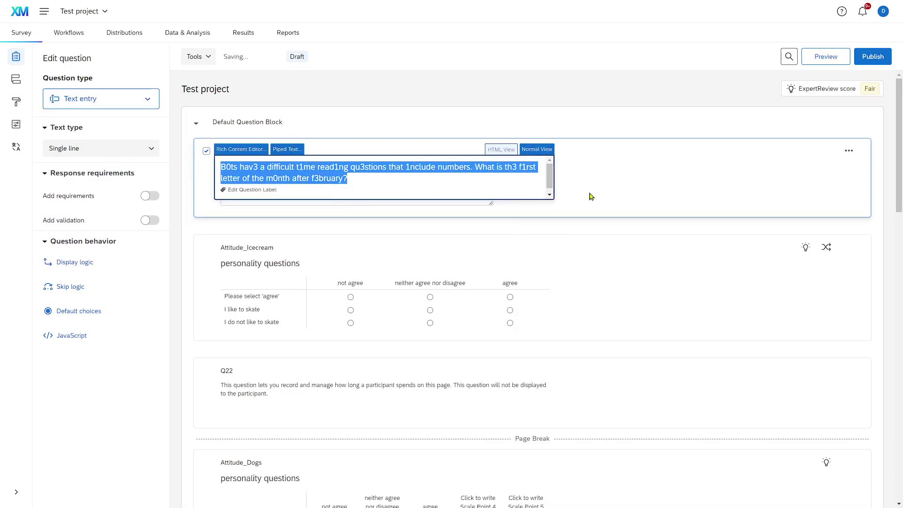
pyautogui.click(641, 185)
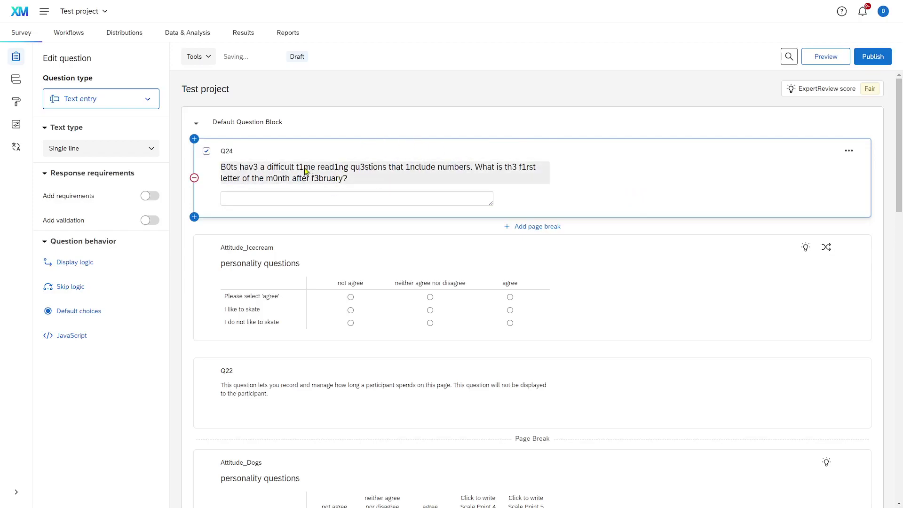